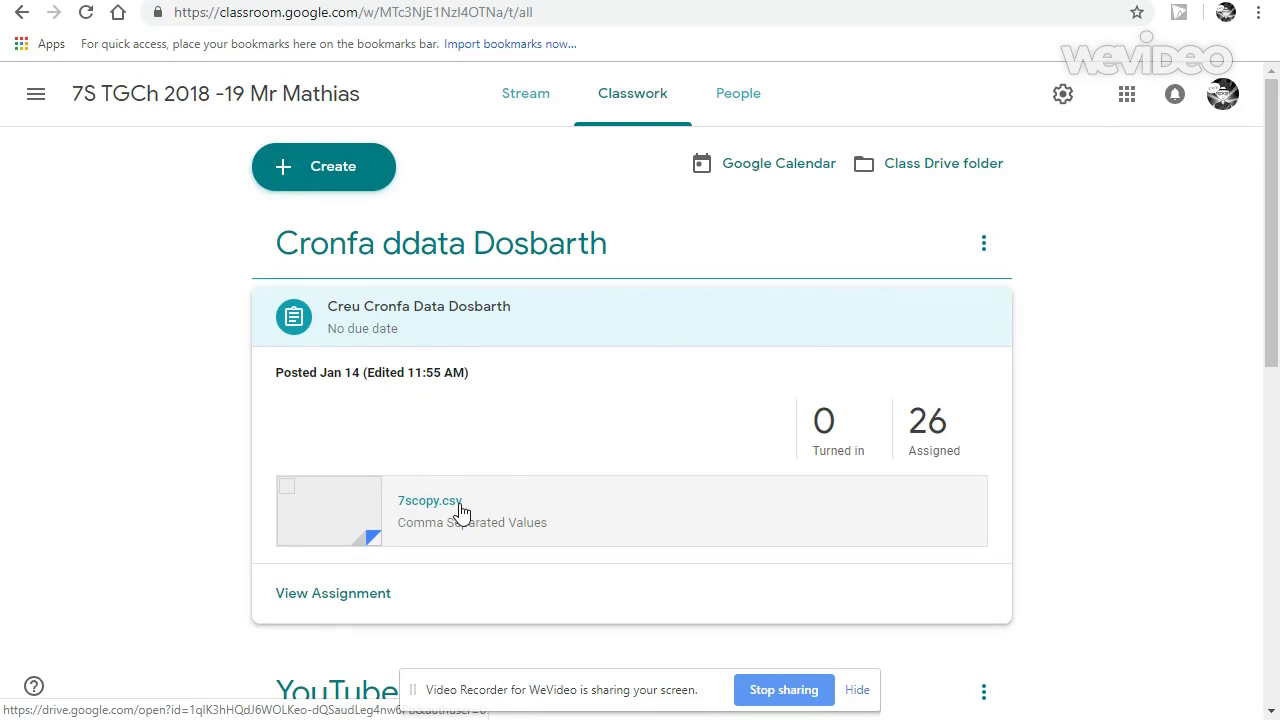
Open the 7scopy.csv attachment of the Creu Cronfa Data Dosbarth assignment in a new window and download it
{"action": "right_click", "coordinate": [453, 512]}
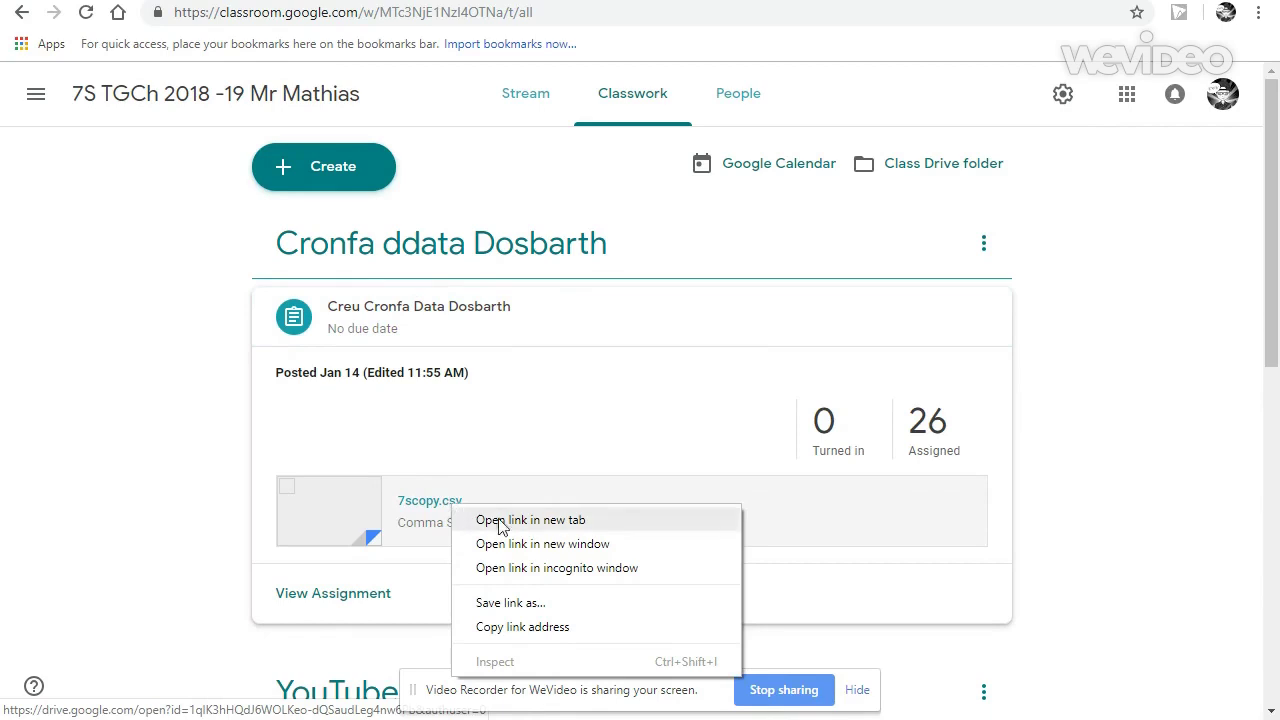
{"action": "left_click", "coordinate": [536, 551]}
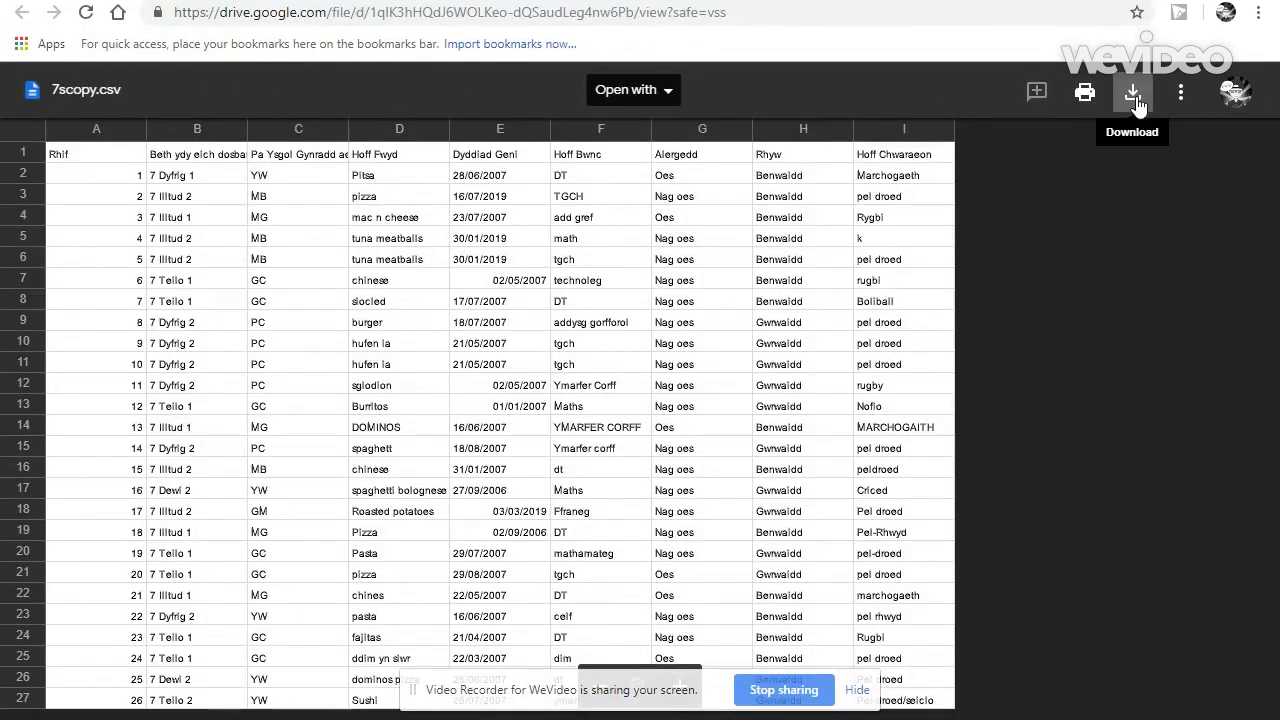
{"action": "left_click", "coordinate": [1137, 105]}
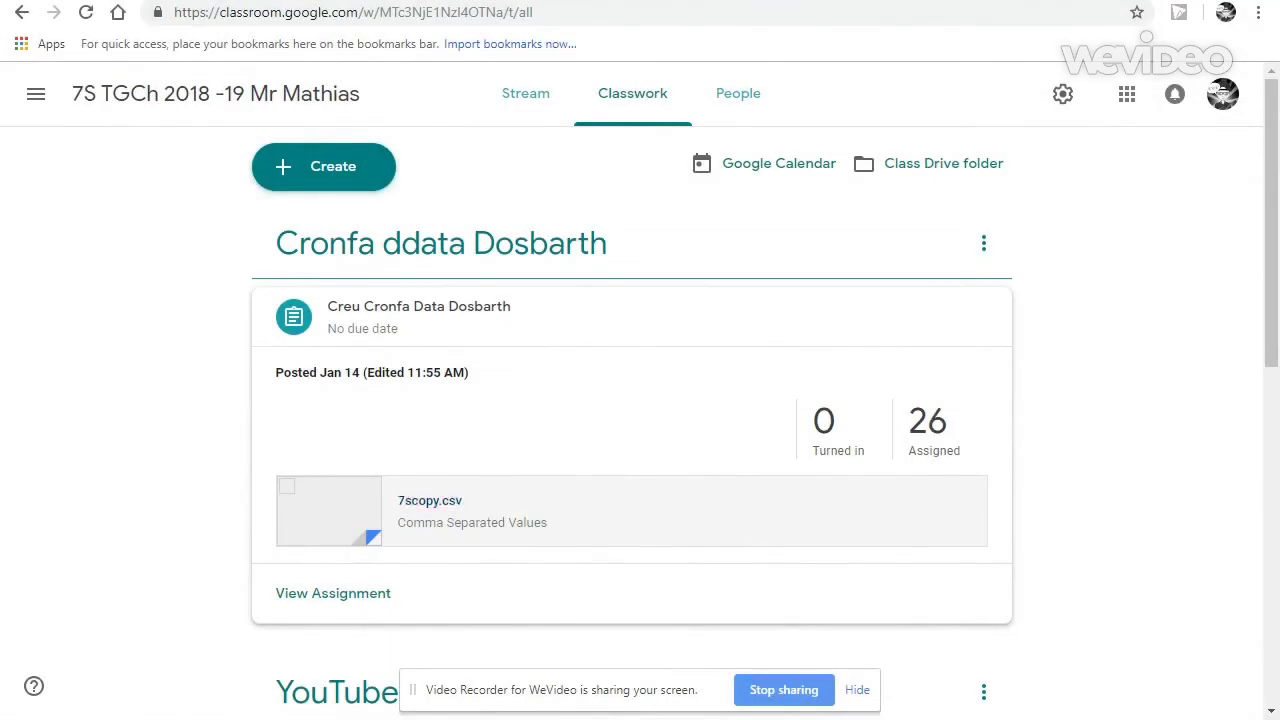
Launch Microsoft Access 2010 from the Core Programs folder
{"action": "key", "text": "super"}
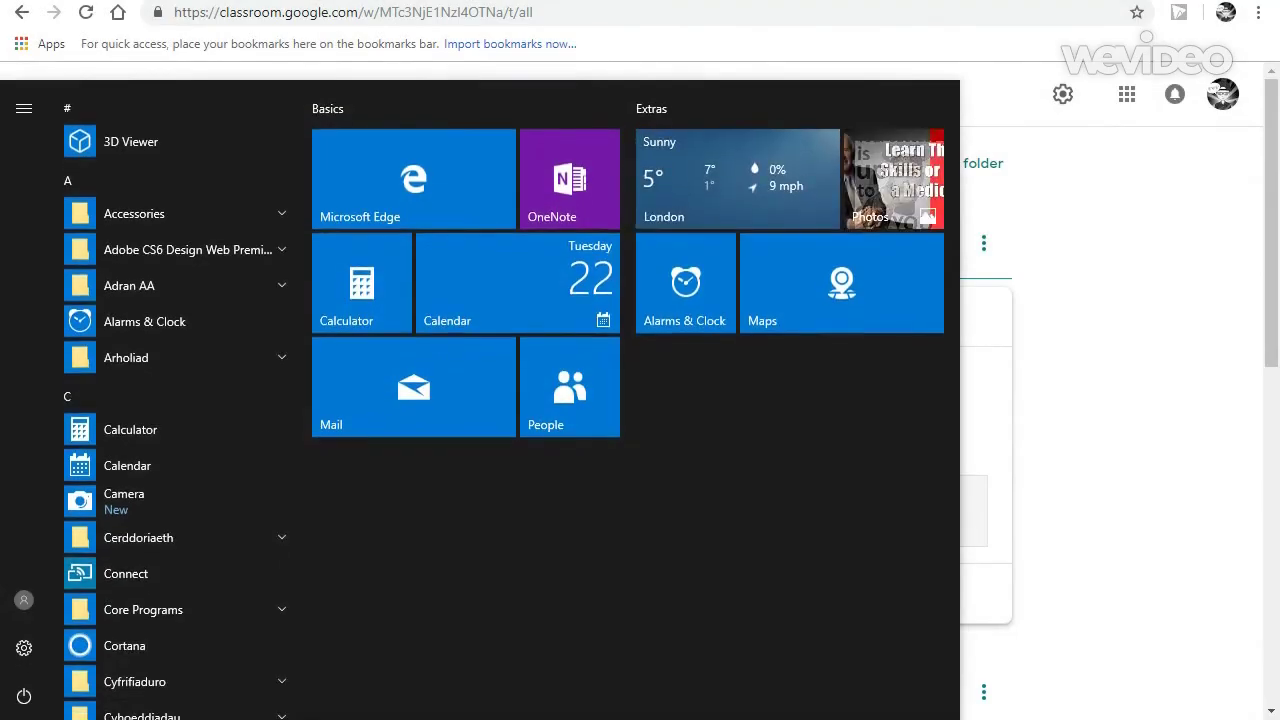
{"action": "left_click", "coordinate": [150, 617]}
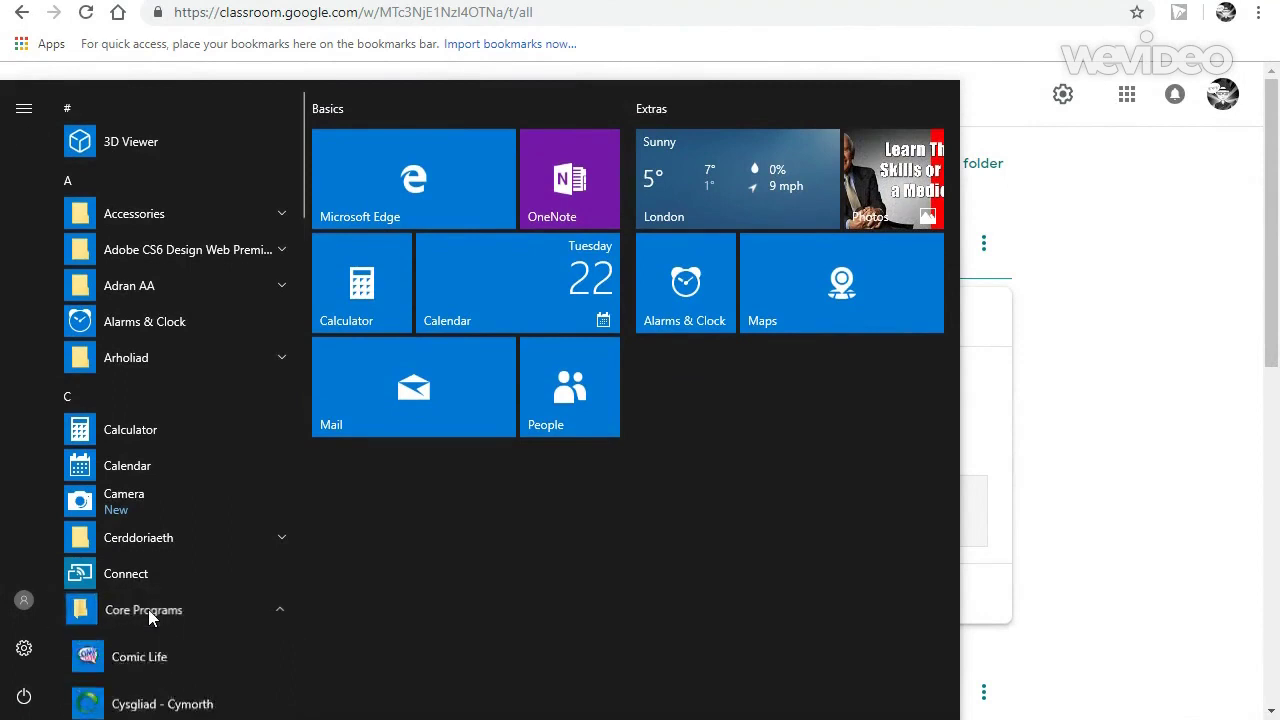
{"action": "scroll", "coordinate": [155, 610], "scroll_direction": "down", "scroll_amount": 2}
{"action": "scroll", "coordinate": [160, 594], "scroll_direction": "down", "scroll_amount": 1}
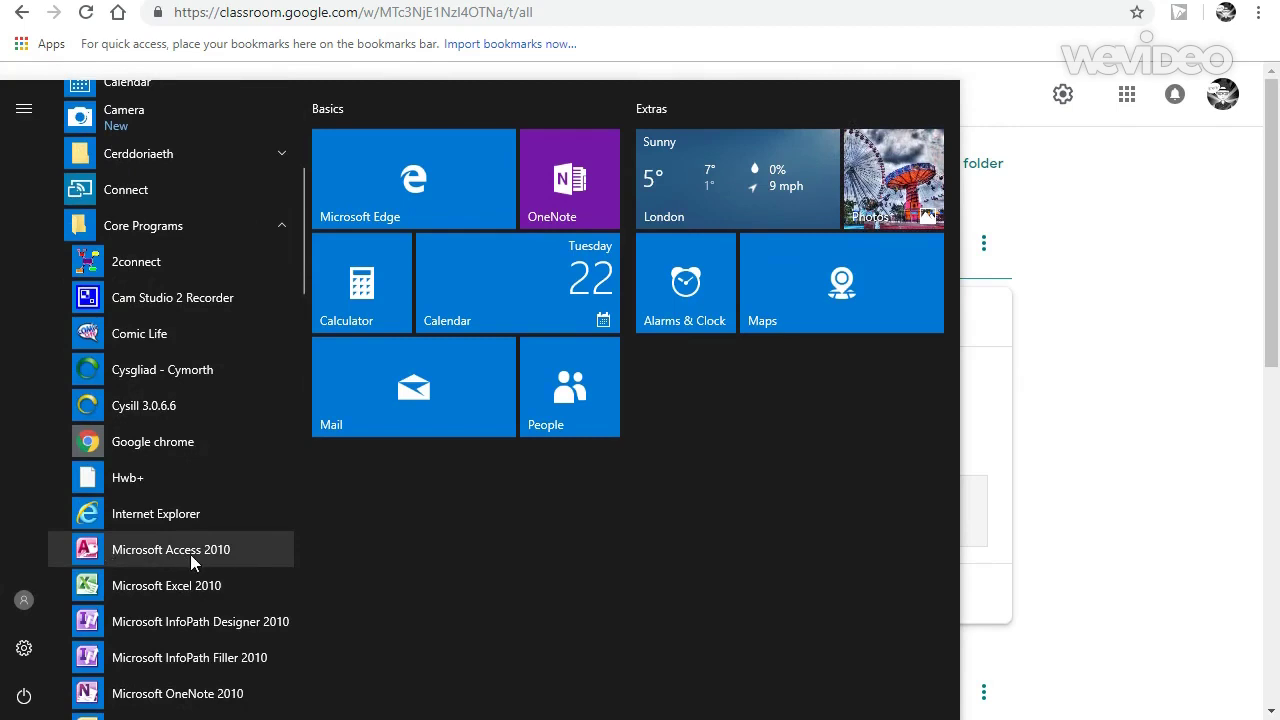
{"action": "left_click", "coordinate": [187, 557]}
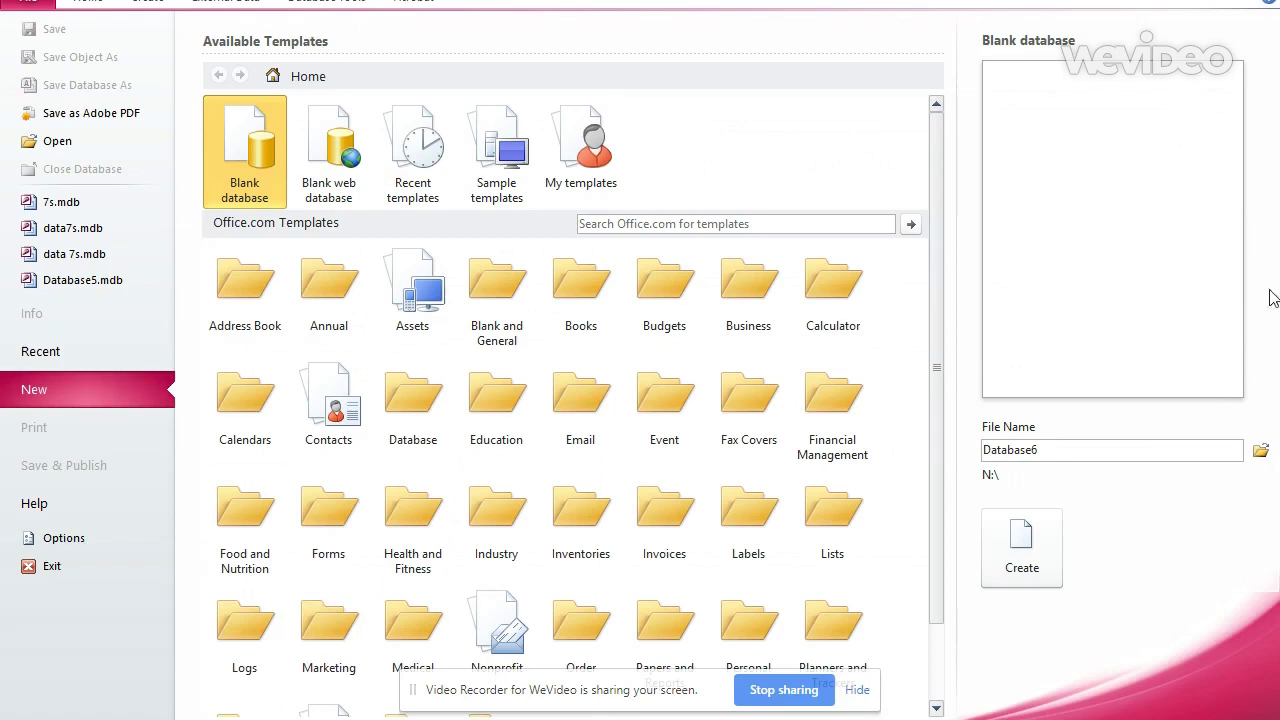
Create a blank database with the file name 7s 1
{"action": "double_click", "coordinate": [1064, 449]}
{"action": "left_click_drag", "start_coordinate": [983, 450], "coordinate": [1070, 454]}
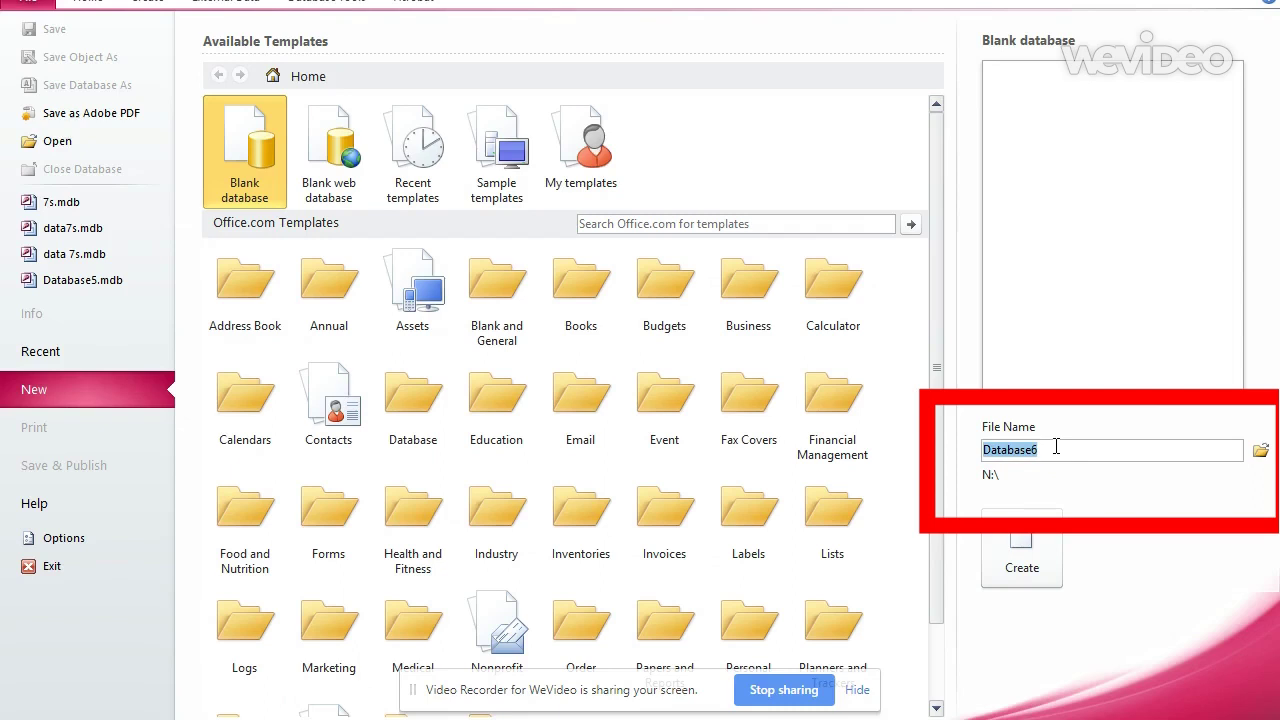
{"action": "type", "text": "7s 1"}
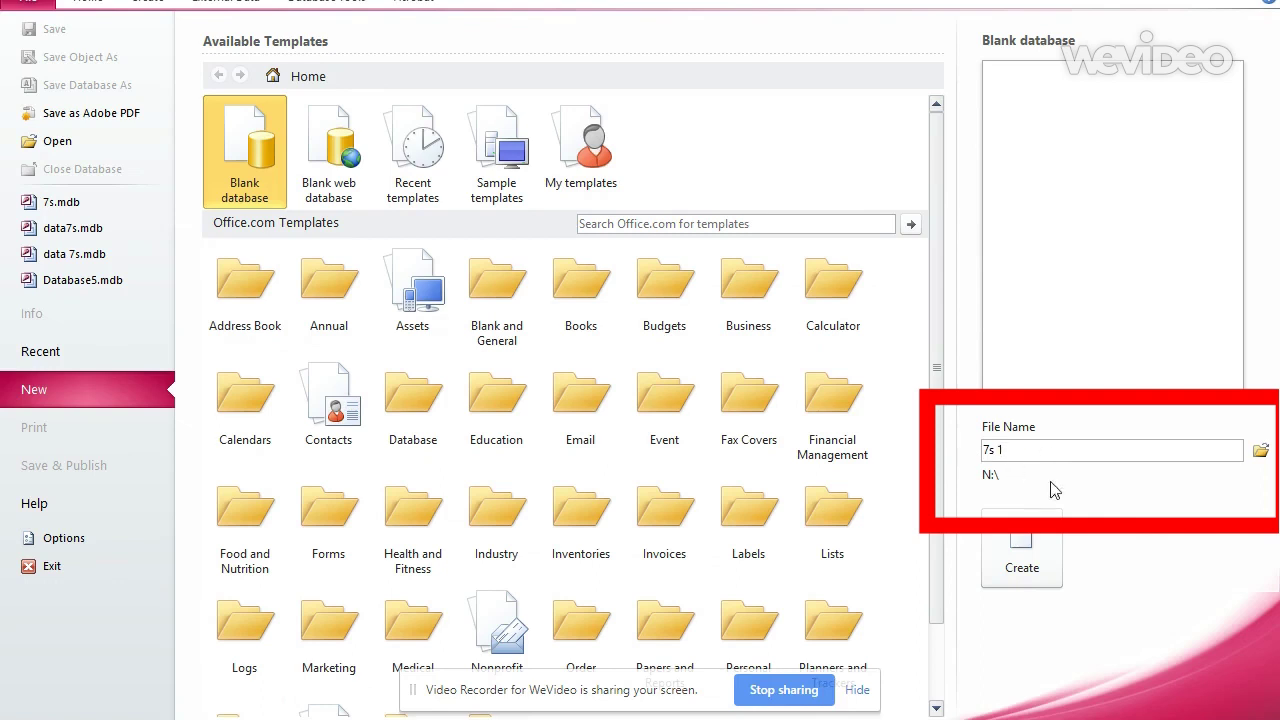
{"action": "left_click", "coordinate": [1020, 545]}
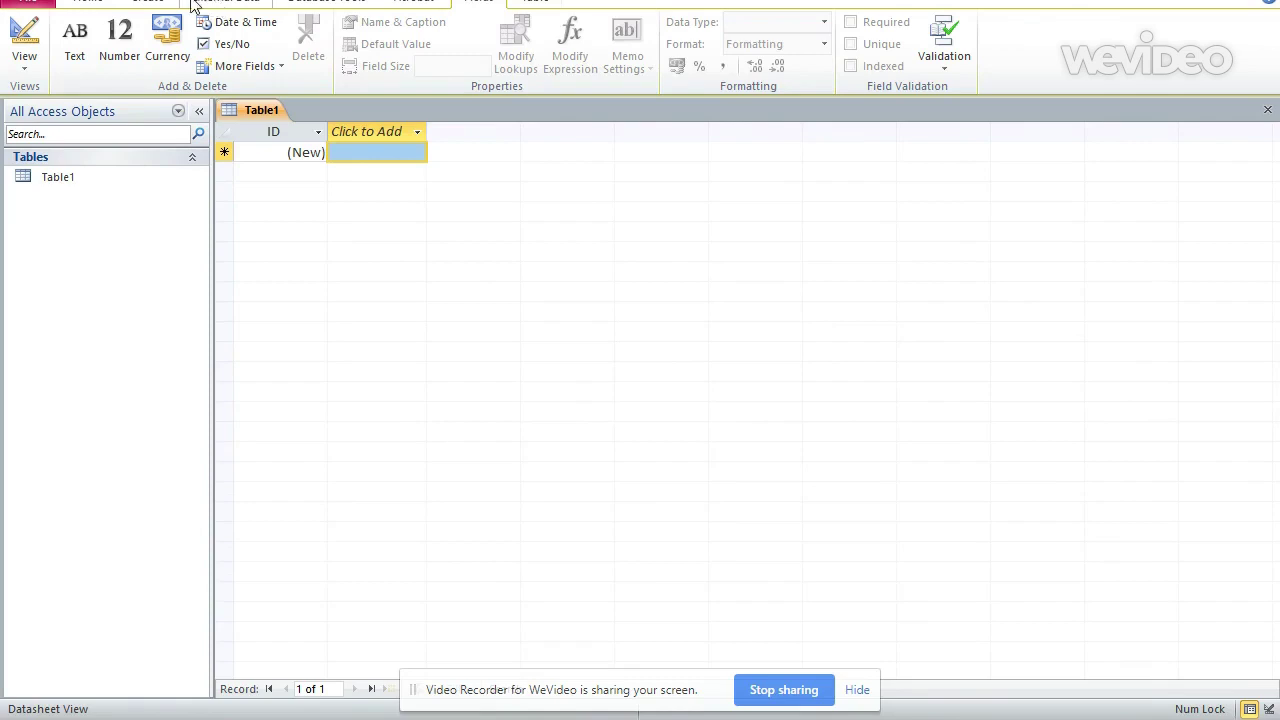
Start a text file import into a new table, using 7scopy.csv from the AthroMM$ network folder as the source
{"action": "left_click", "coordinate": [231, 6]}
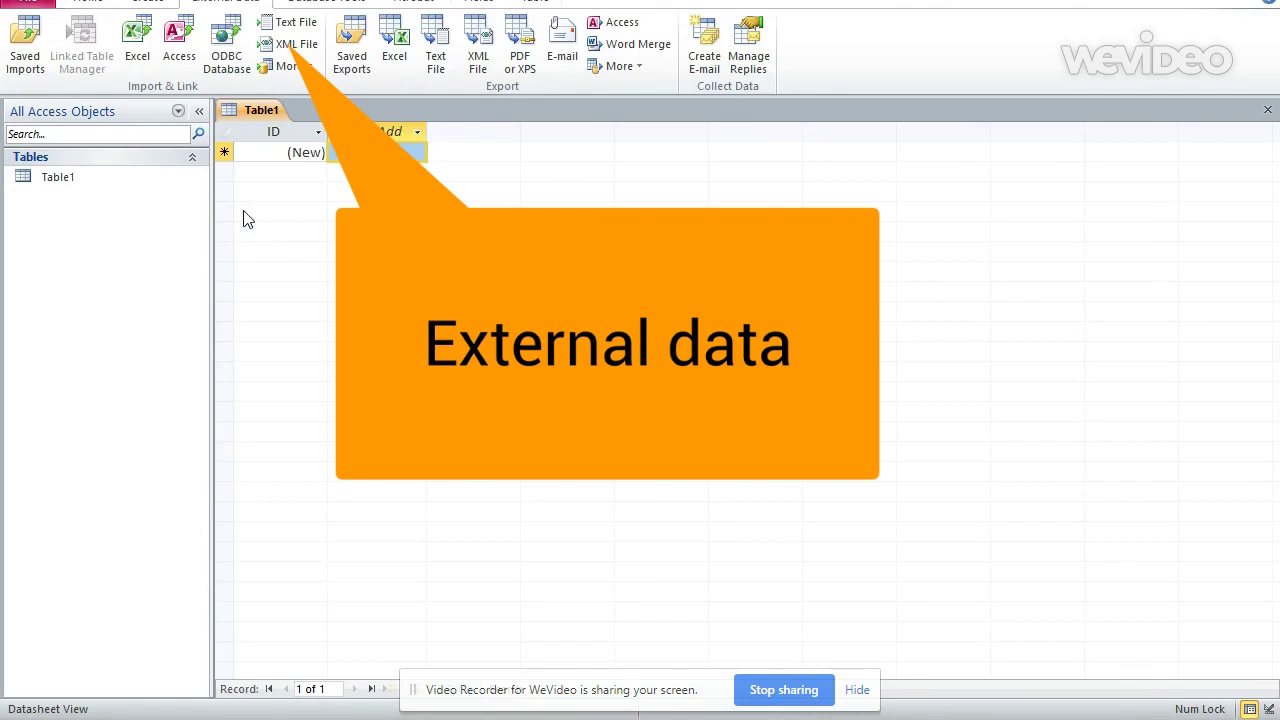
{"action": "left_click", "coordinate": [284, 28]}
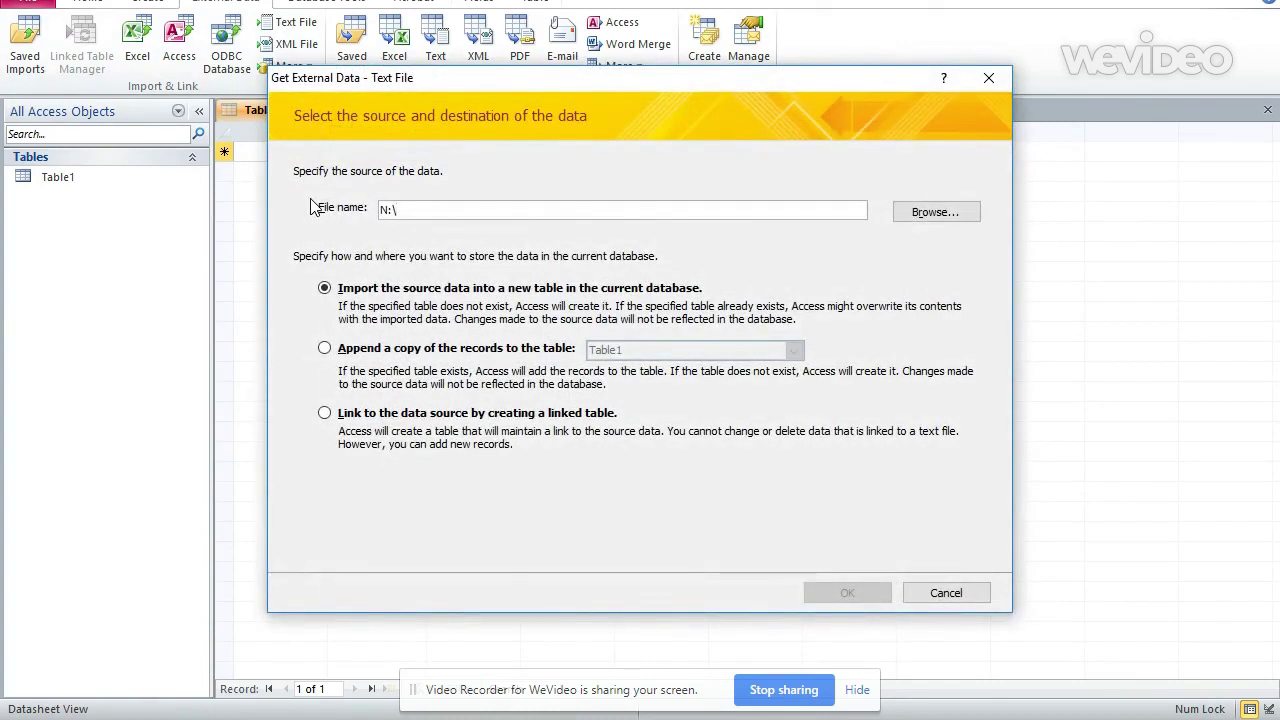
{"action": "left_click", "coordinate": [940, 218]}
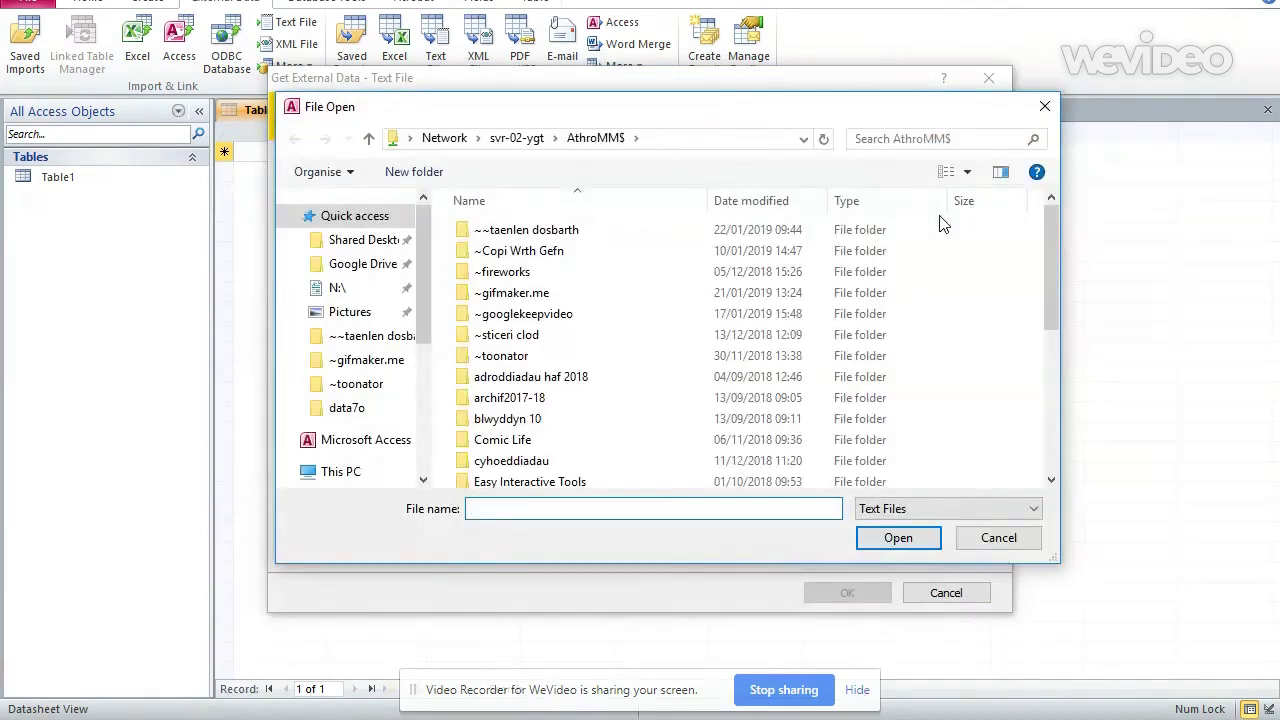
{"action": "double_click", "coordinate": [566, 226]}
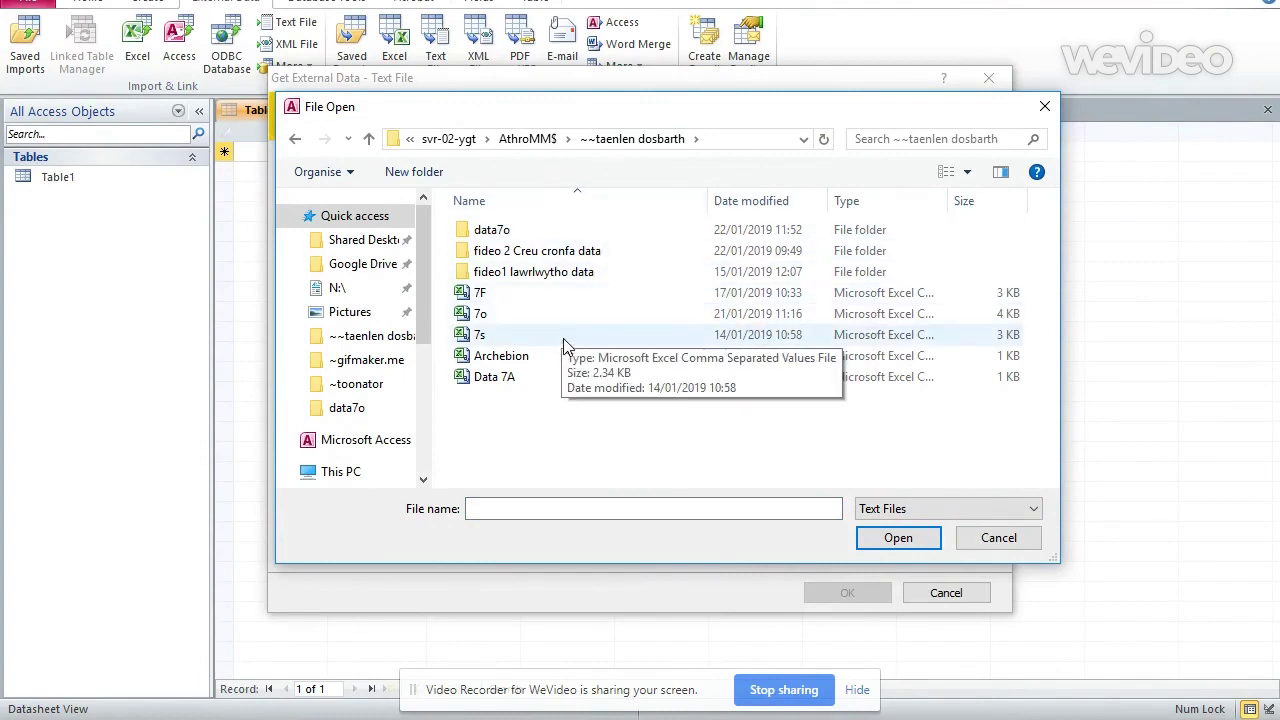
{"action": "key", "text": "alt+Up"}
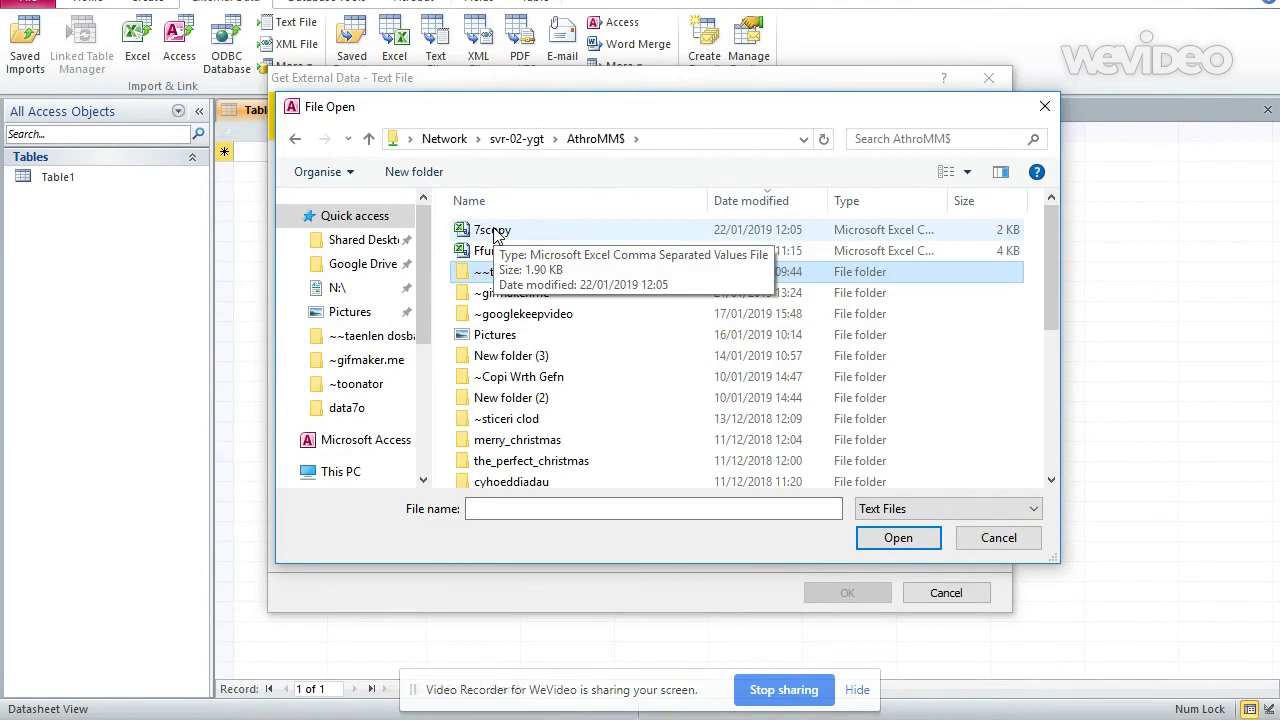
{"action": "left_click", "coordinate": [494, 233]}
{"action": "left_click", "coordinate": [897, 538]}
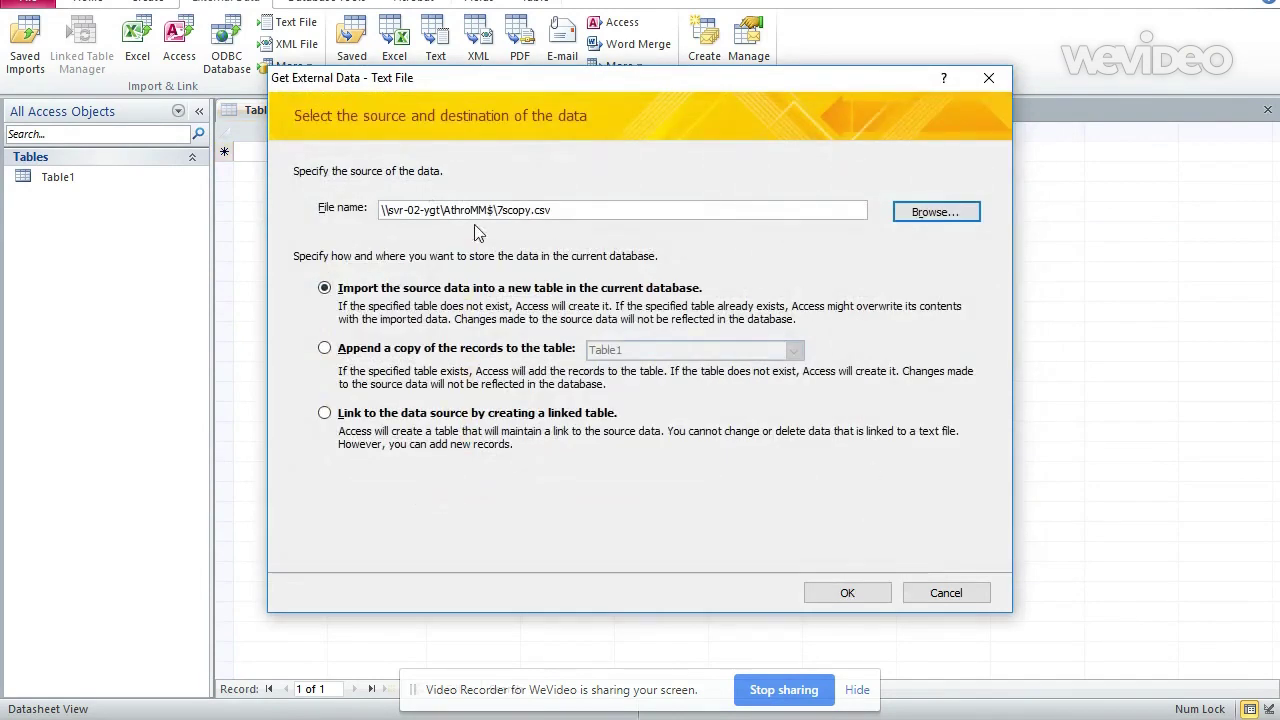
{"action": "left_click", "coordinate": [848, 593]}
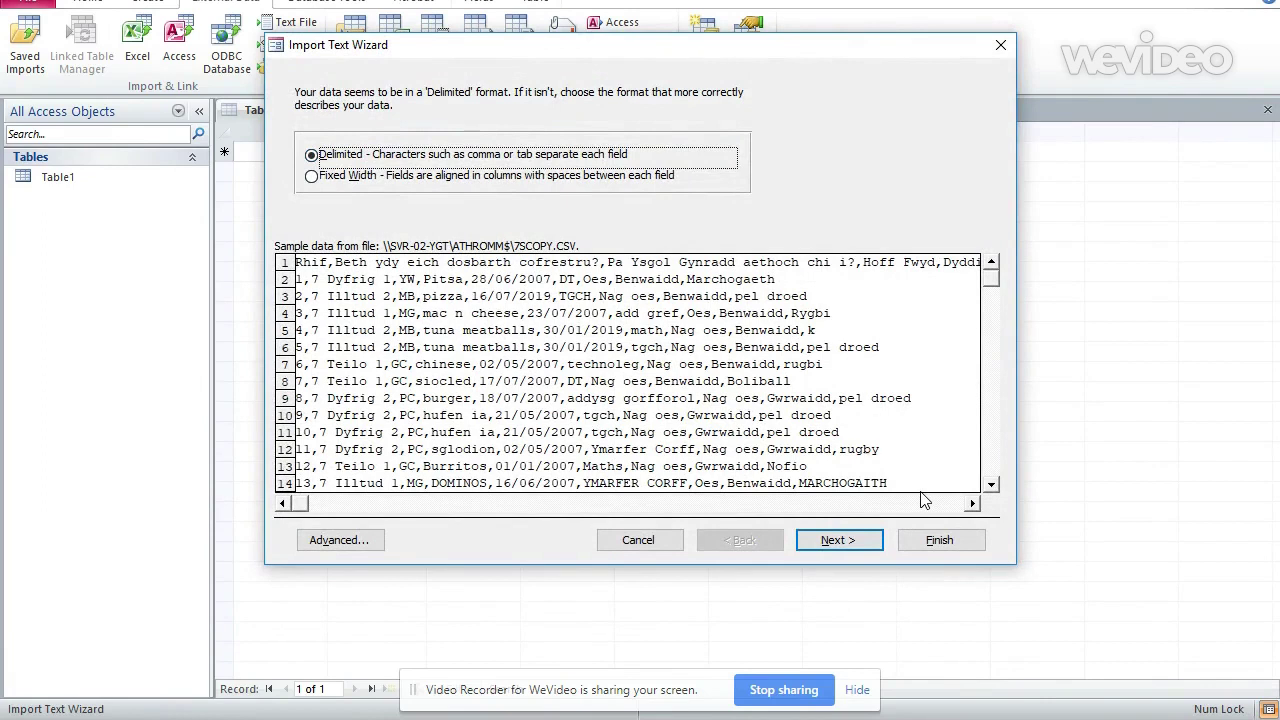
Import the text as comma-delimited data with the first row containing field names, accepting the default field options
{"action": "left_click", "coordinate": [838, 540]}
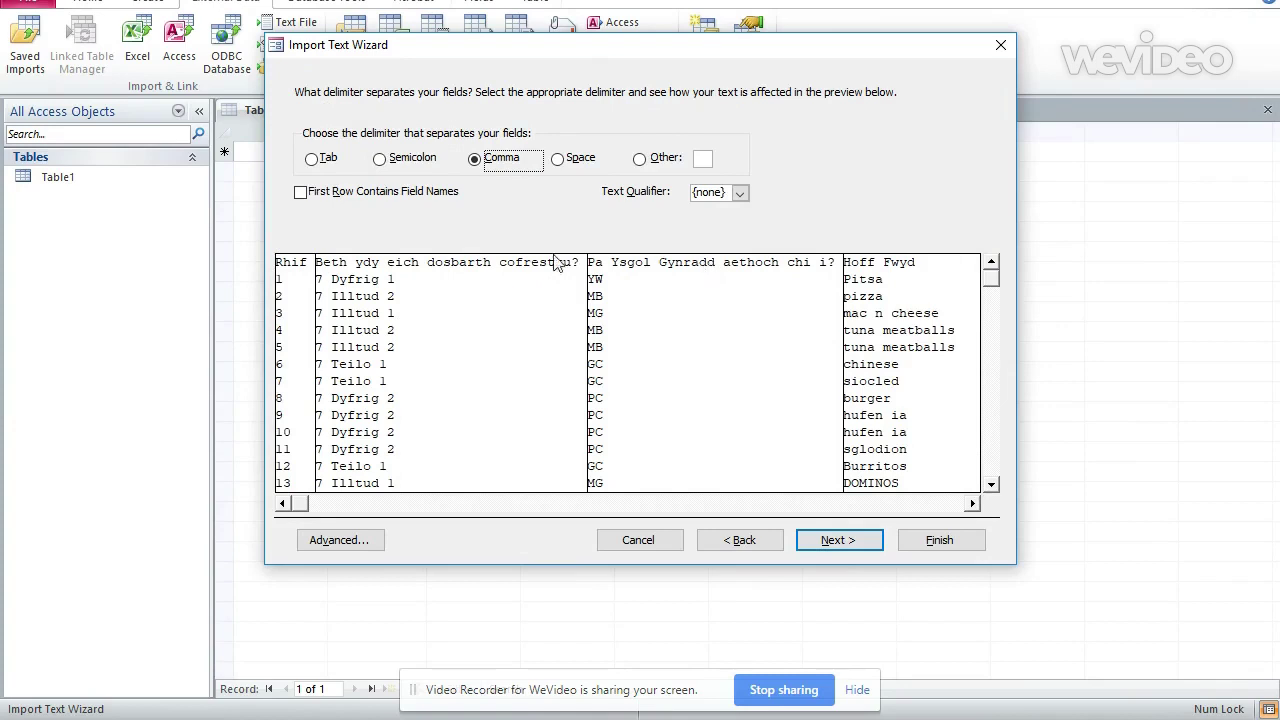
{"action": "left_click", "coordinate": [300, 193]}
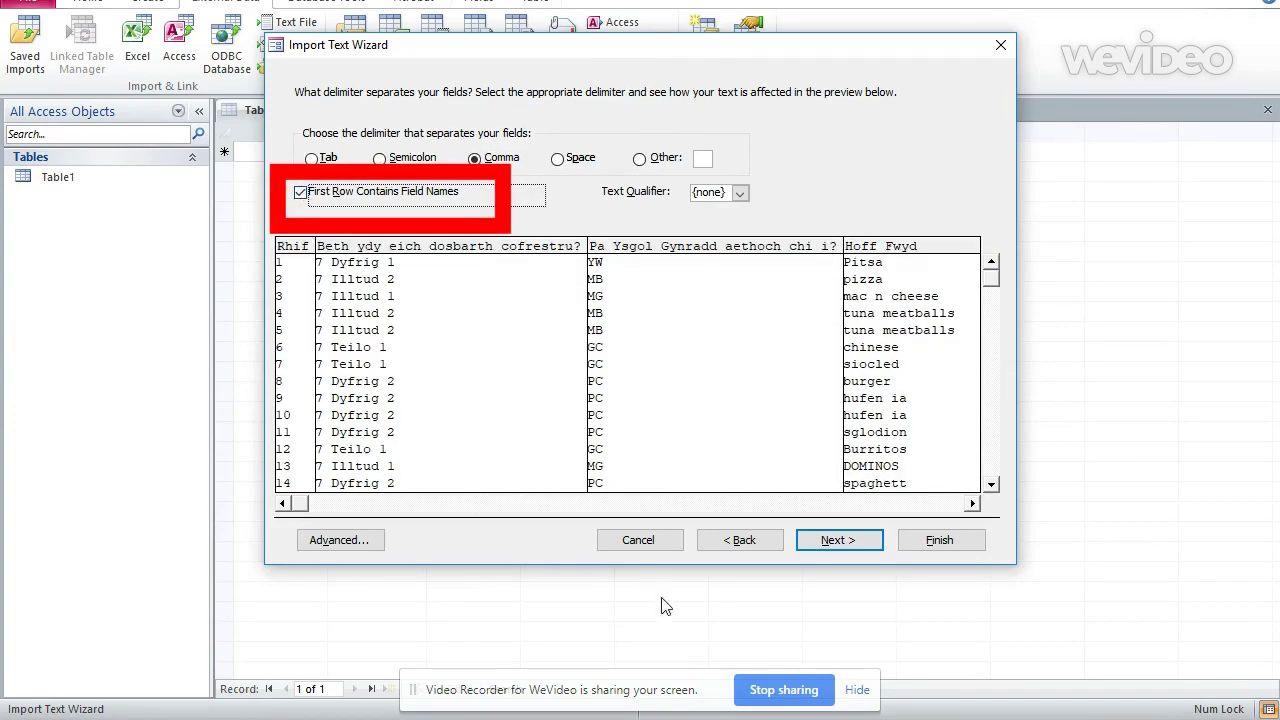
{"action": "left_click", "coordinate": [838, 541]}
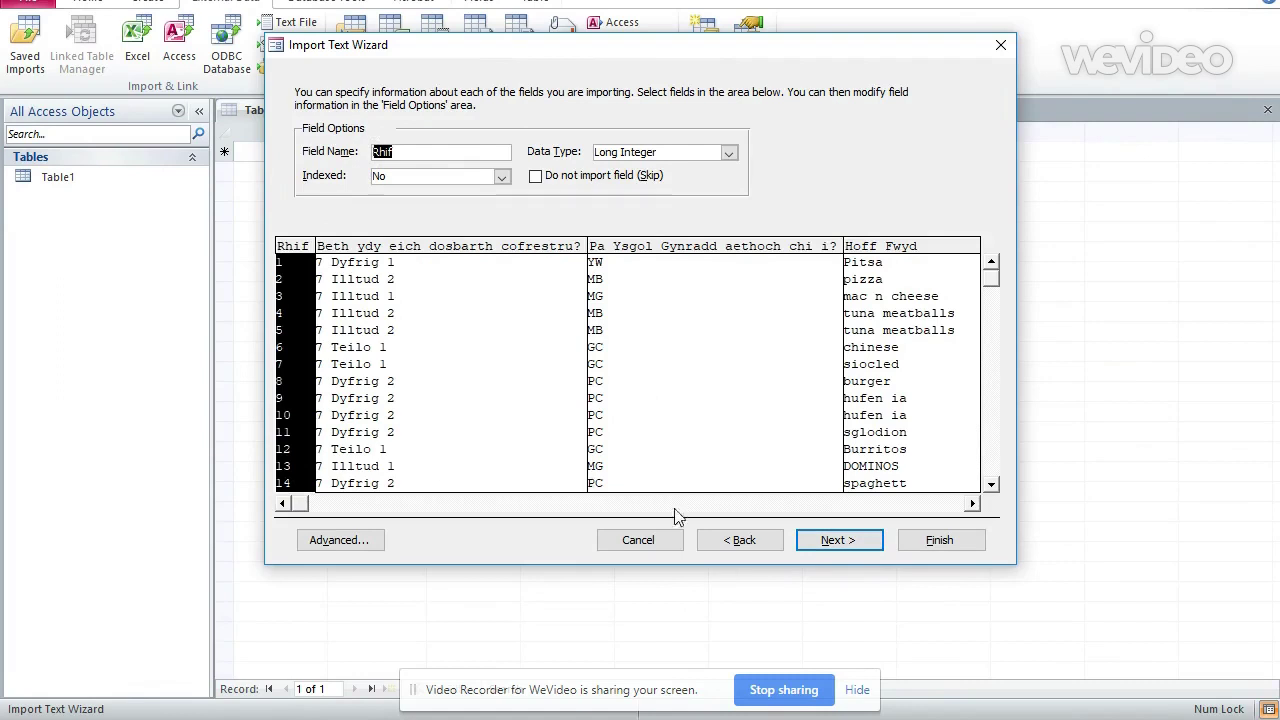
{"action": "left_click", "coordinate": [820, 546]}
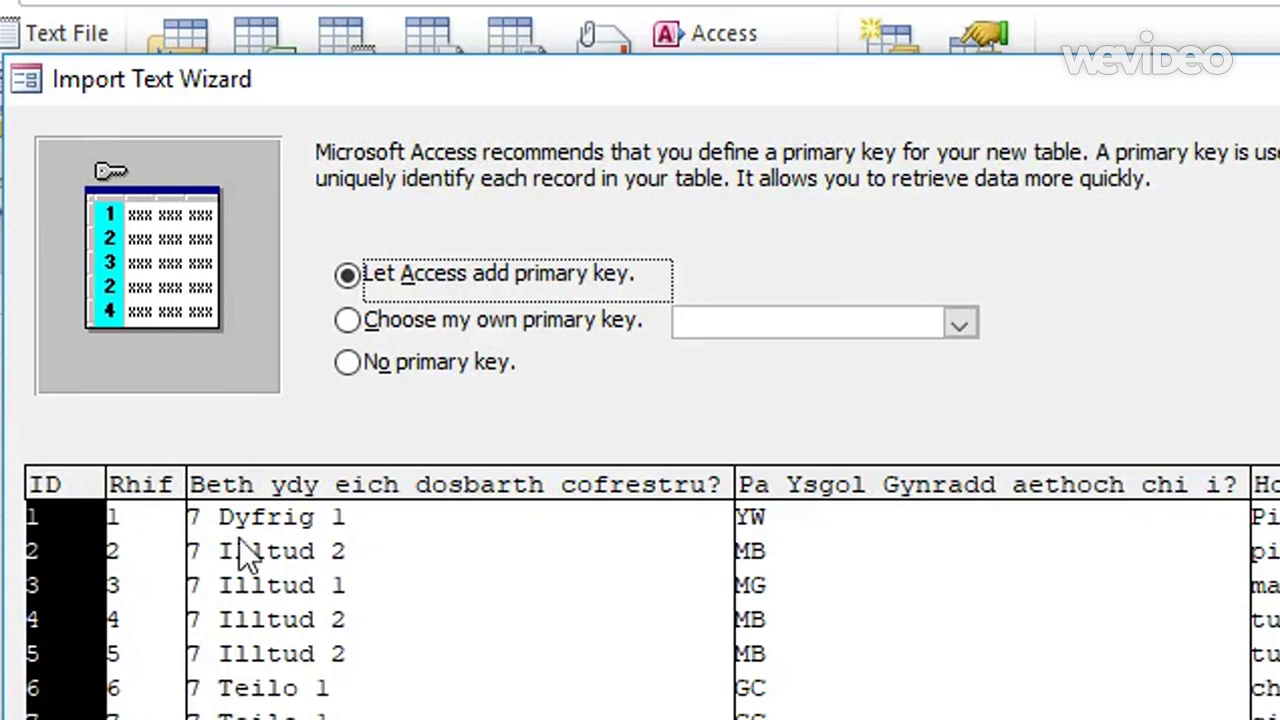
Choose the Rhif field as the new table's own primary key
{"action": "left_click", "coordinate": [347, 320]}
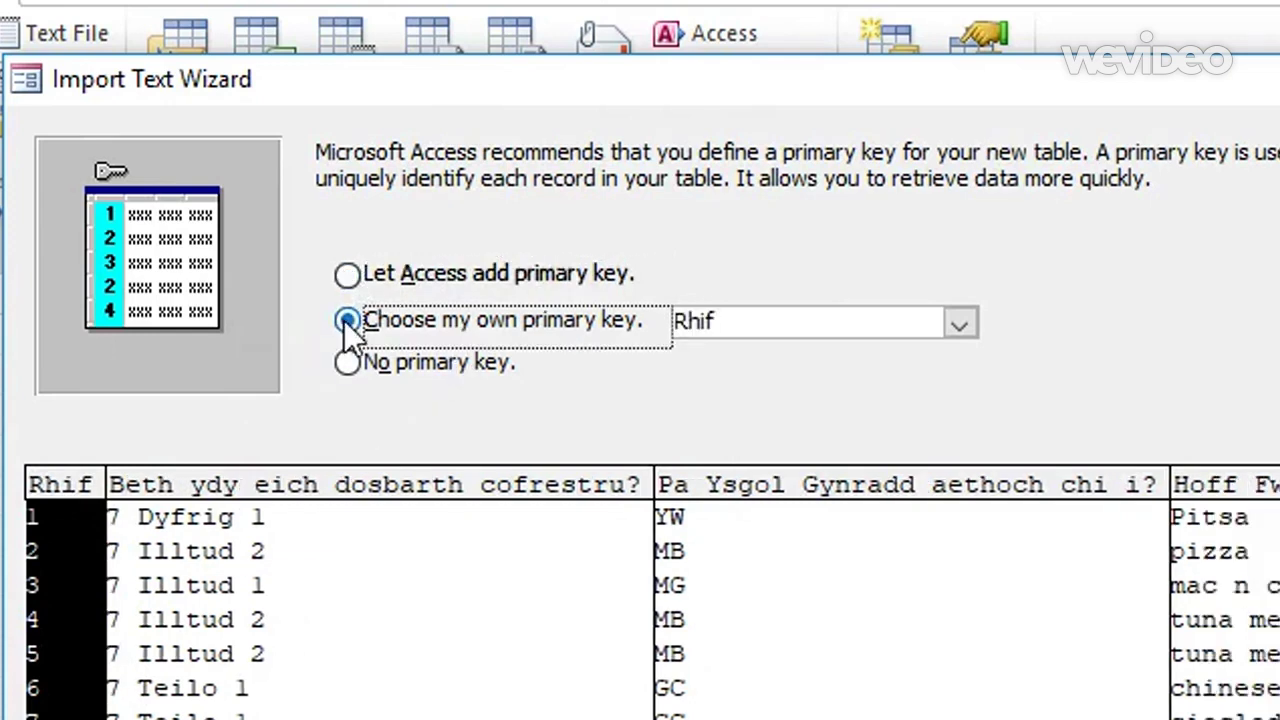
{"action": "left_click", "coordinate": [958, 325]}
{"action": "left_click", "coordinate": [763, 356]}
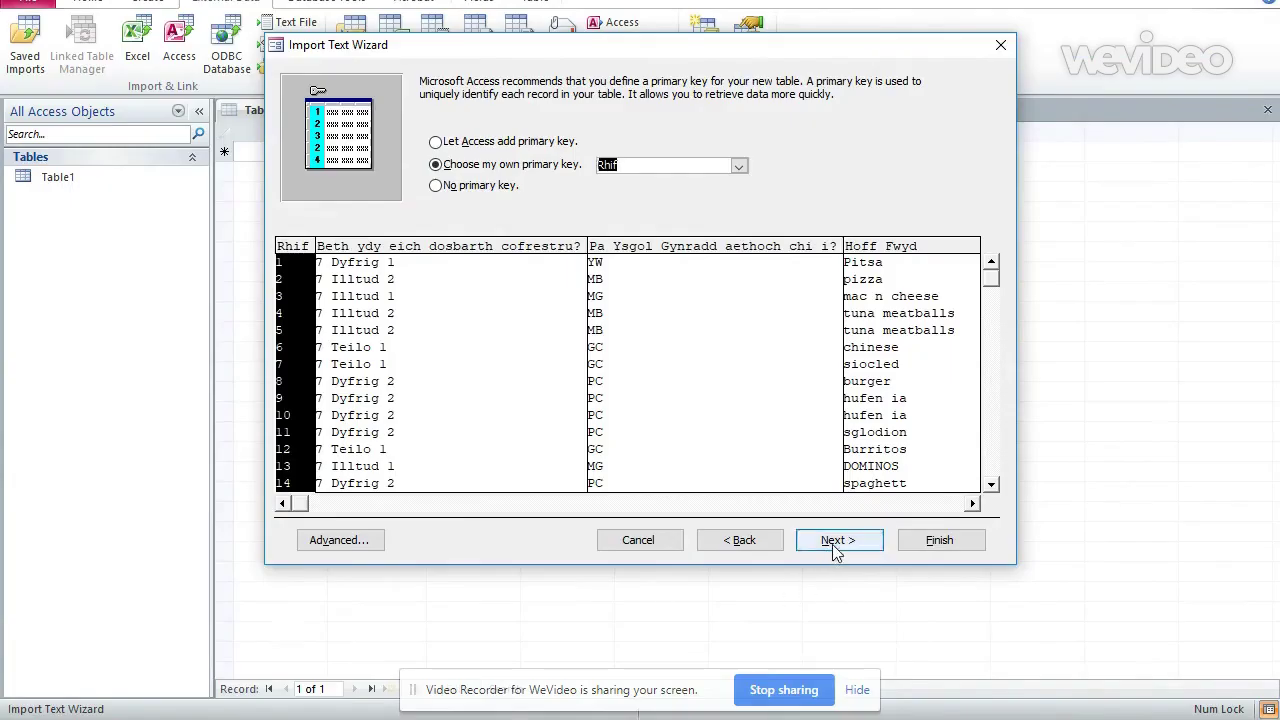
{"action": "left_click", "coordinate": [832, 544]}
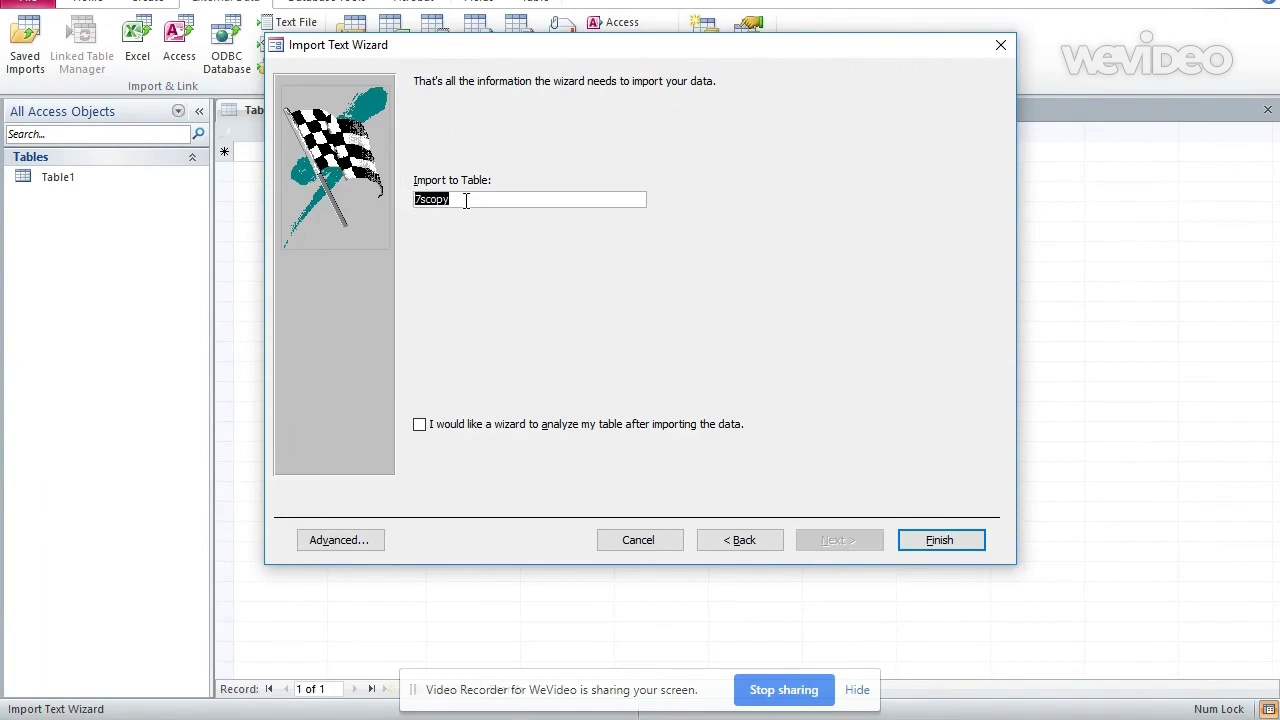
Finish the import into a table named 7scopy without saving the import steps
{"action": "left_click_drag", "start_coordinate": [424, 200], "coordinate": [505, 208]}
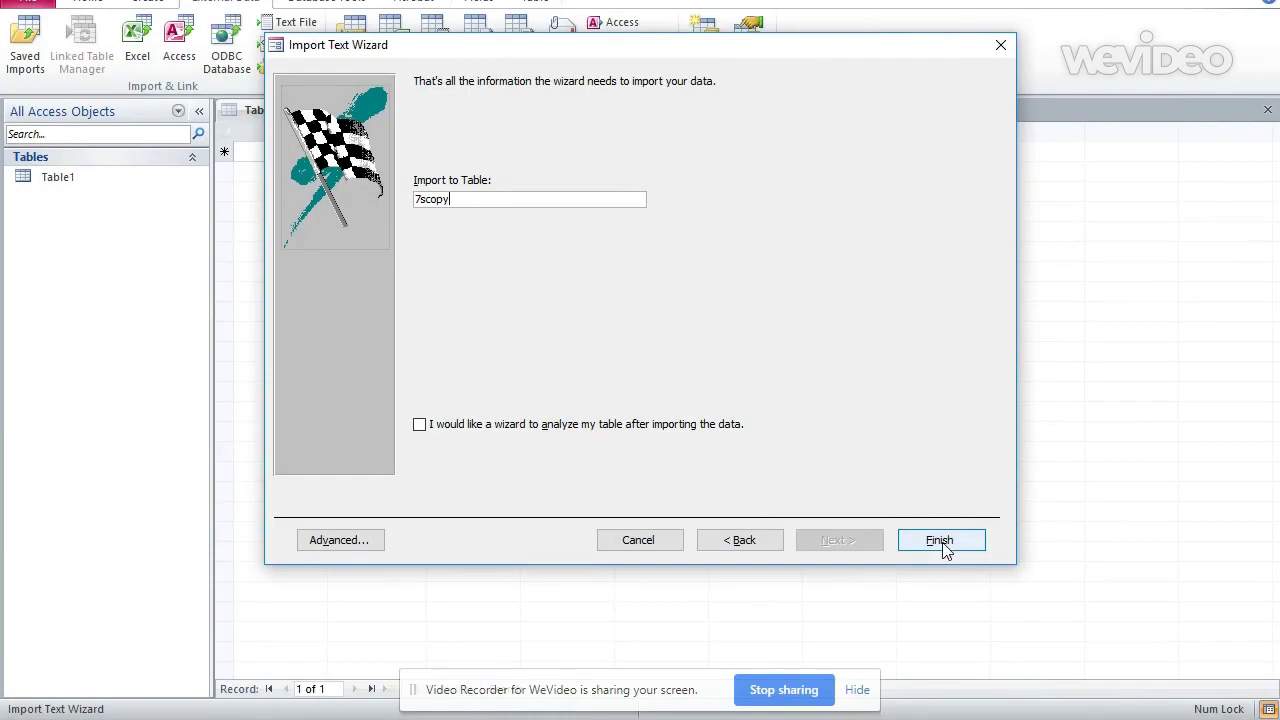
{"action": "left_click", "coordinate": [941, 541]}
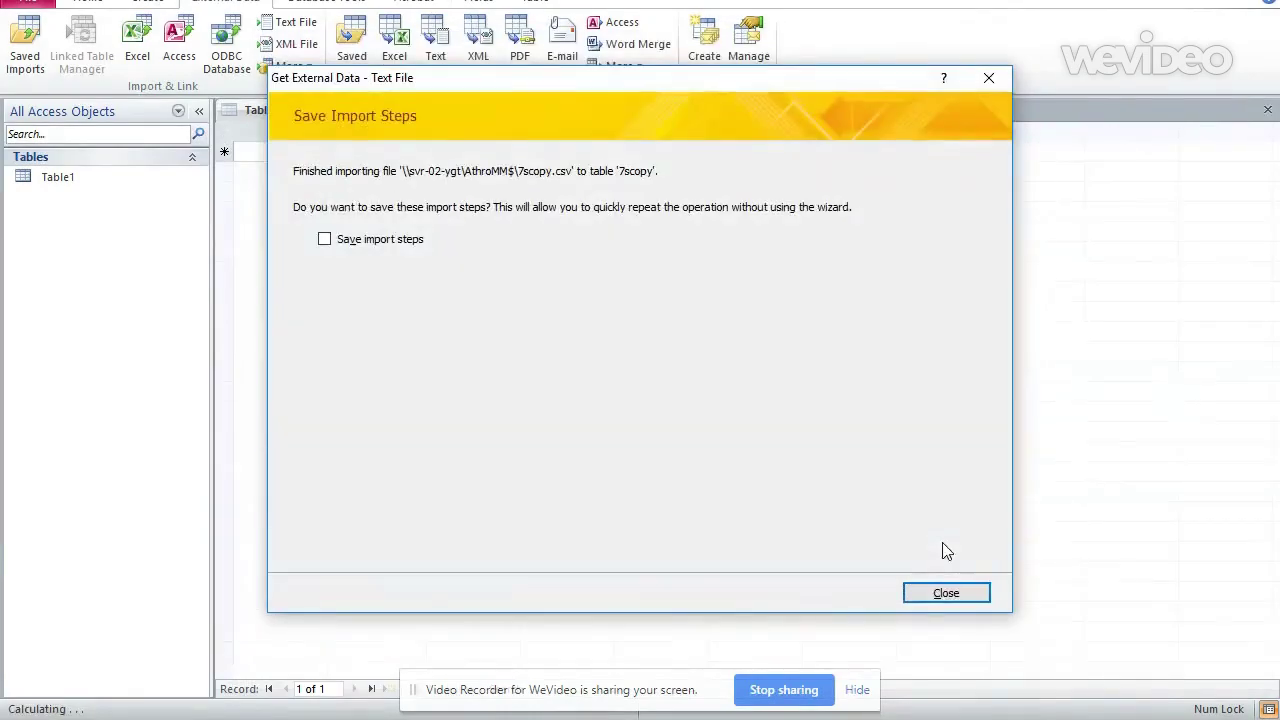
{"action": "left_click", "coordinate": [946, 594]}
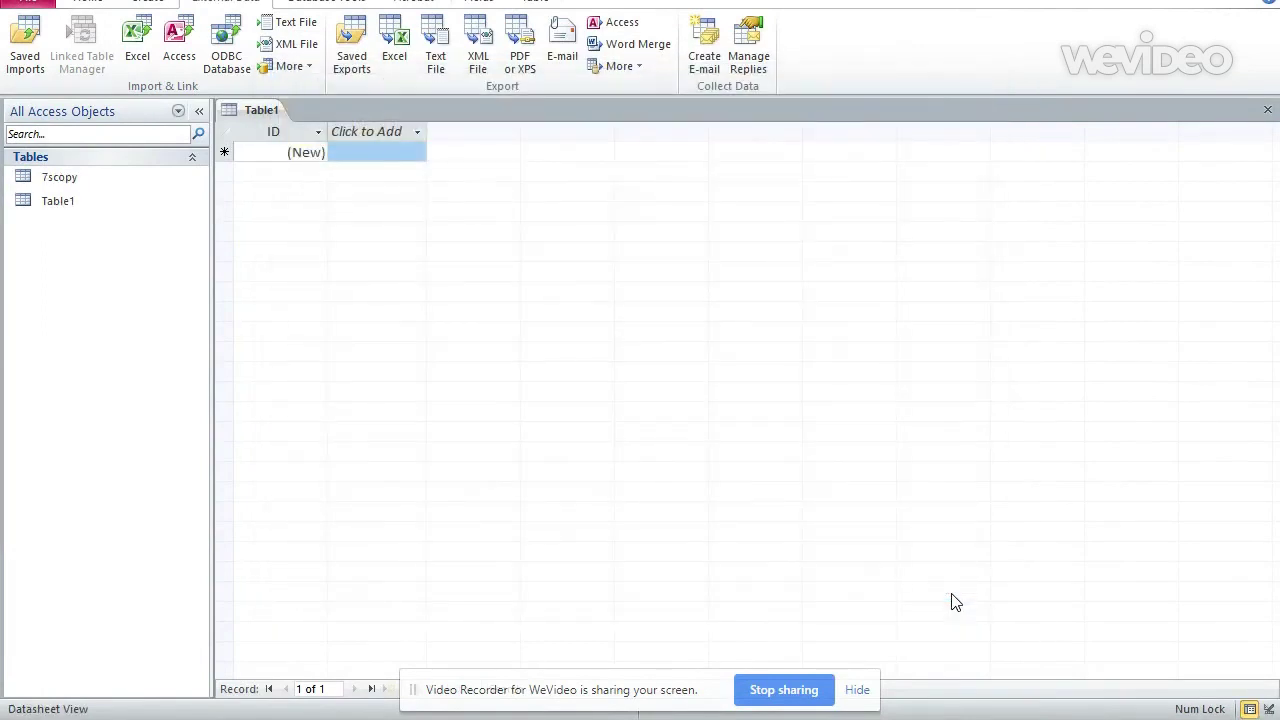
Open the imported 7scopy table and close the empty Table1
{"action": "double_click", "coordinate": [58, 187]}
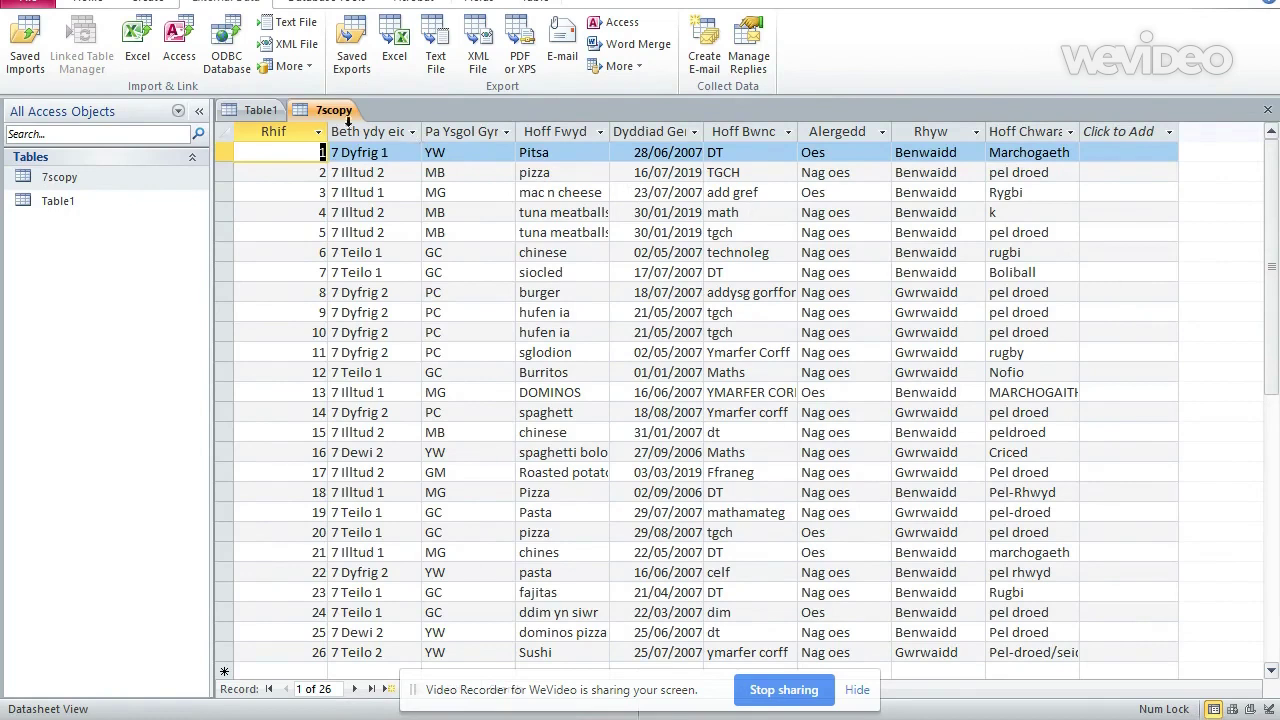
{"action": "left_click", "coordinate": [261, 112]}
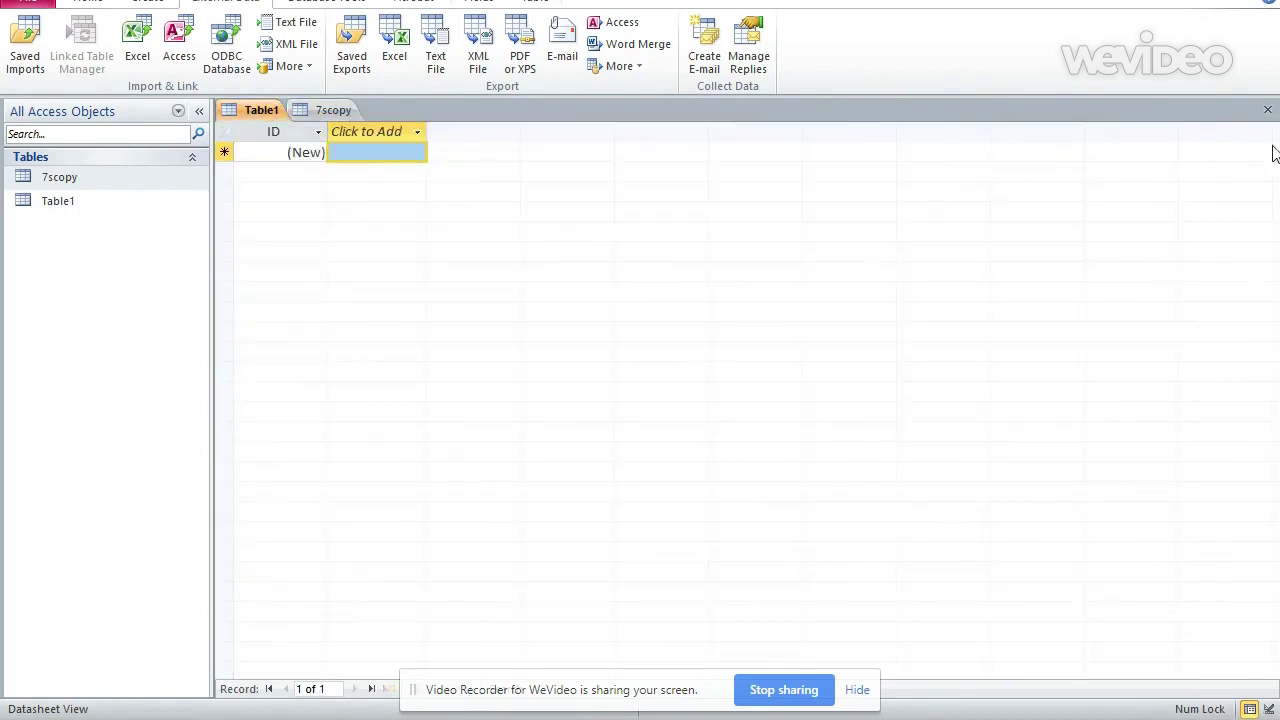
{"action": "left_click", "coordinate": [1268, 109]}
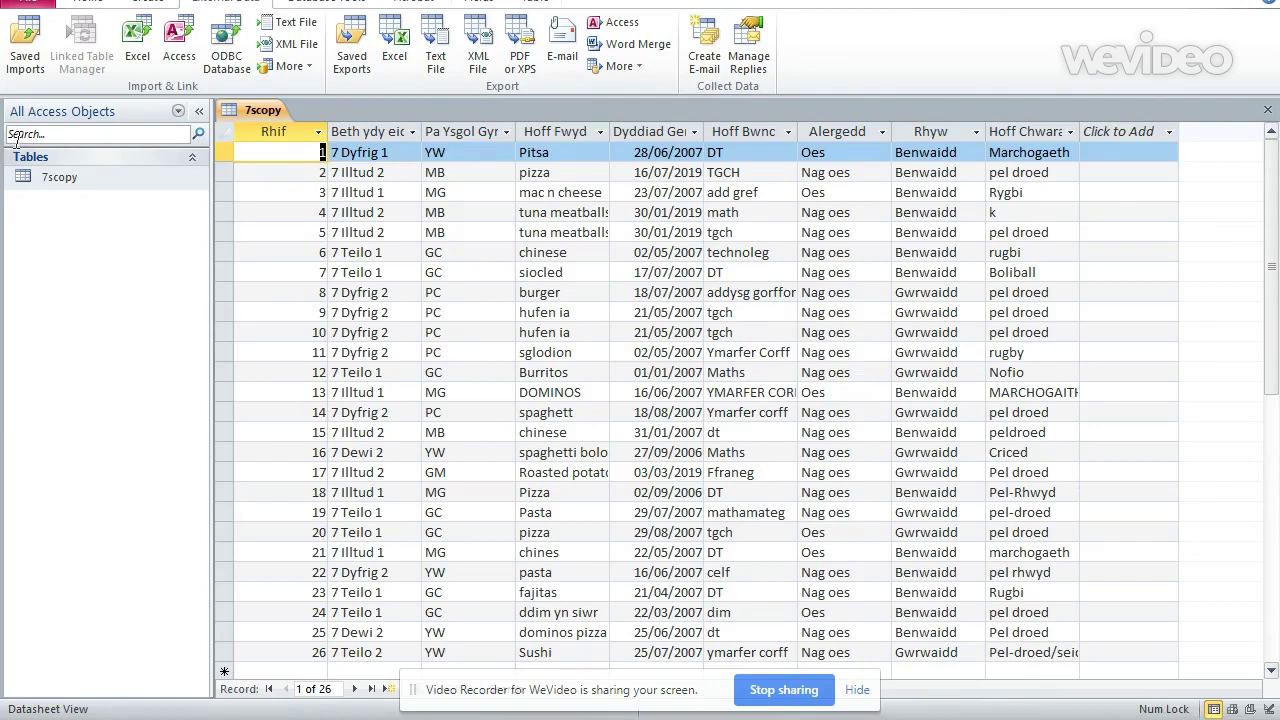
{"action": "left_click", "coordinate": [74, 180]}
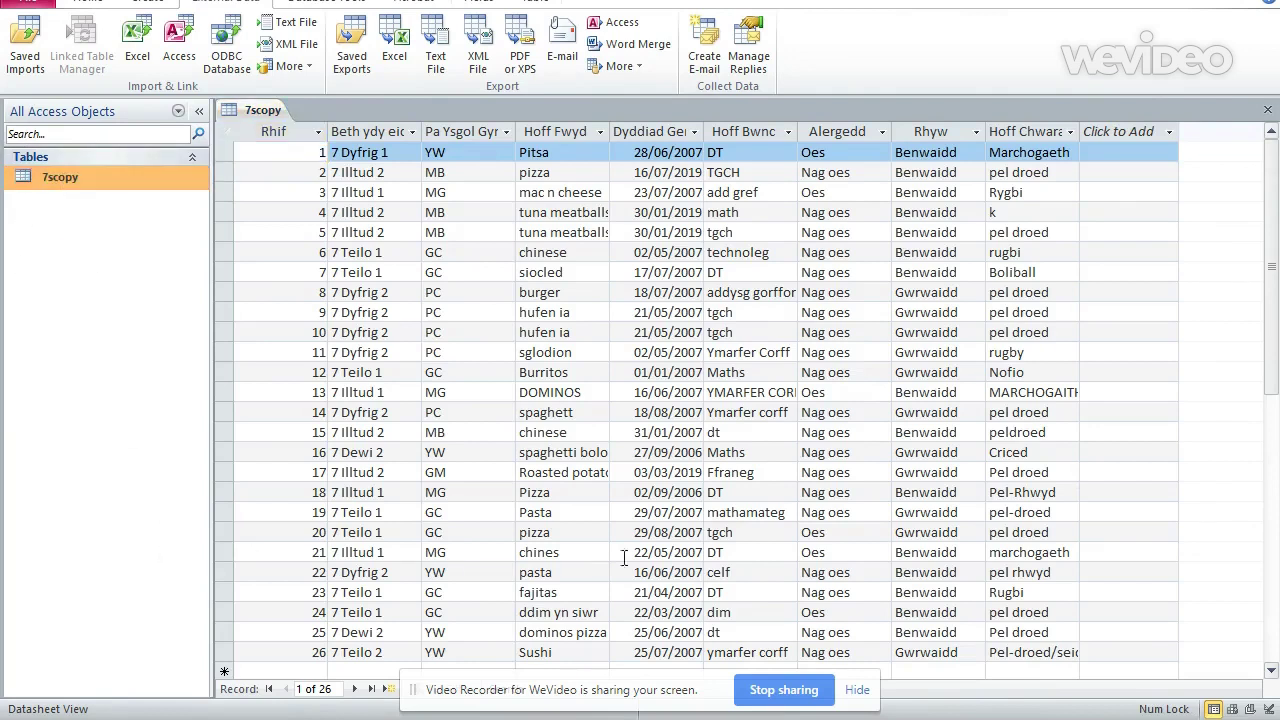